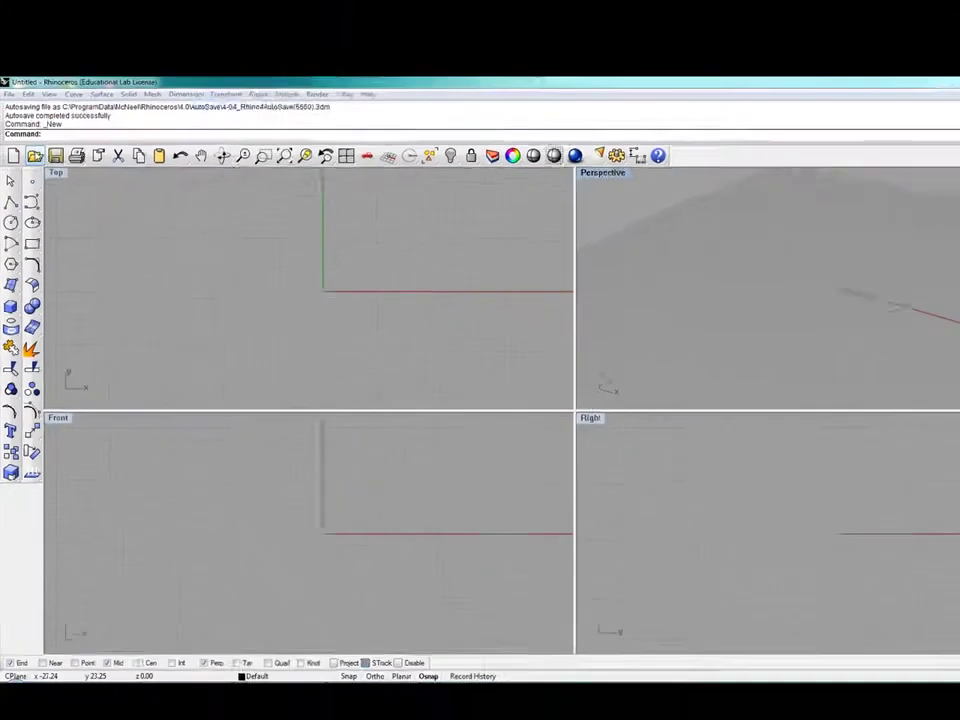
Open the 4-04 model from the Homework folder
{"action": "key", "text": "ctrl+o"}
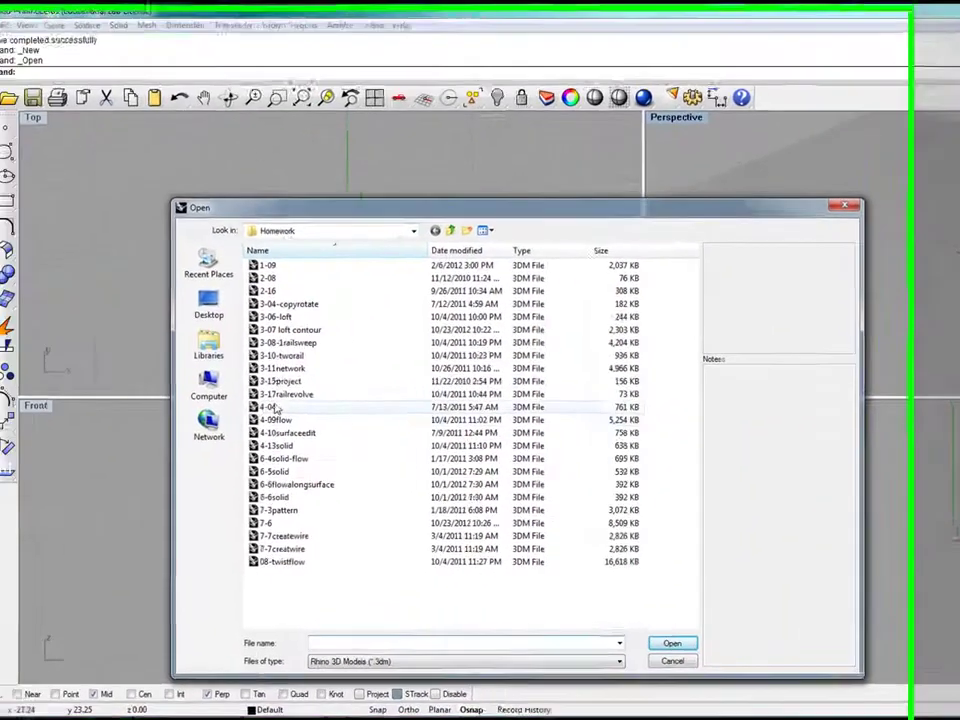
{"action": "left_click", "coordinate": [88, 427]}
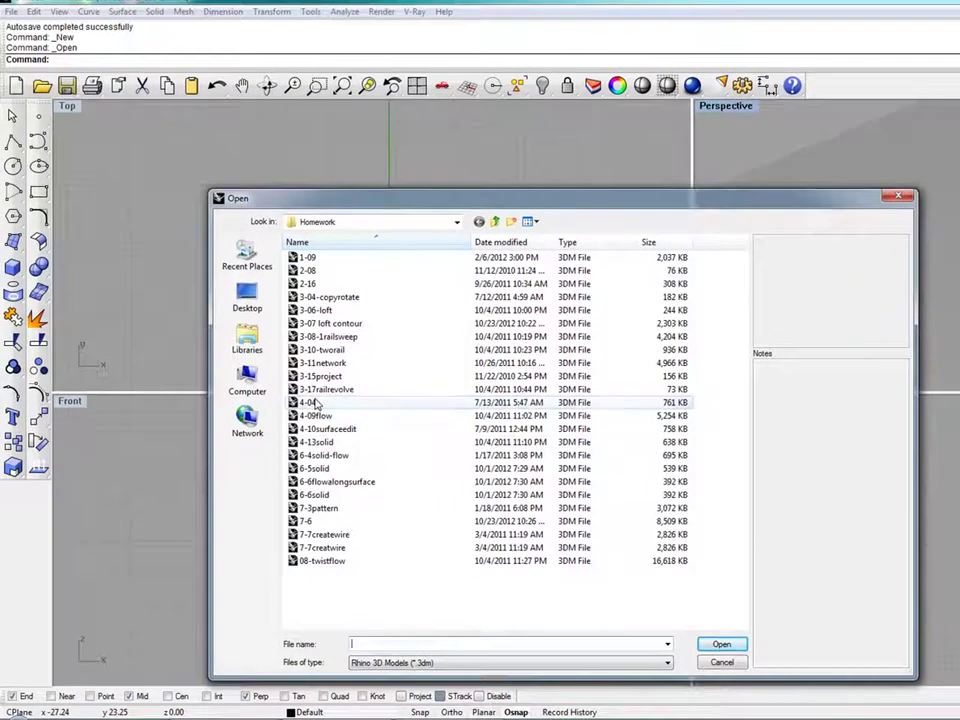
{"action": "left_click", "coordinate": [727, 646]}
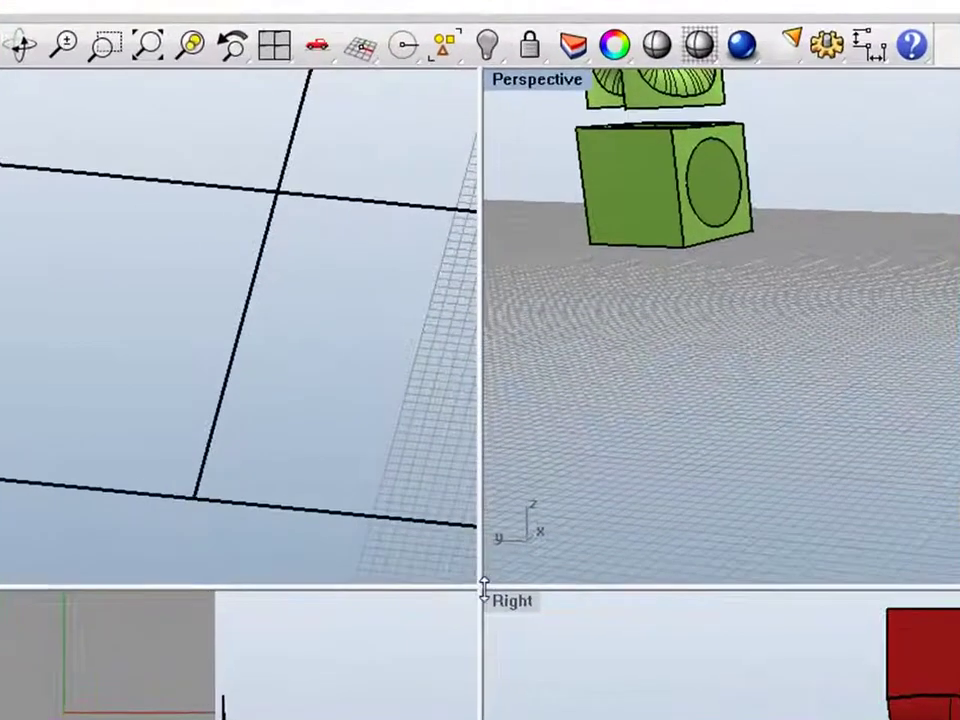
Reset the Top viewport to the standard Top view so the sample objects are seen in plan
{"action": "scroll", "coordinate": [139, 446], "scroll_direction": "down", "scroll_amount": 20}
{"action": "scroll", "coordinate": [207, 455], "scroll_direction": "down", "scroll_amount": 9}
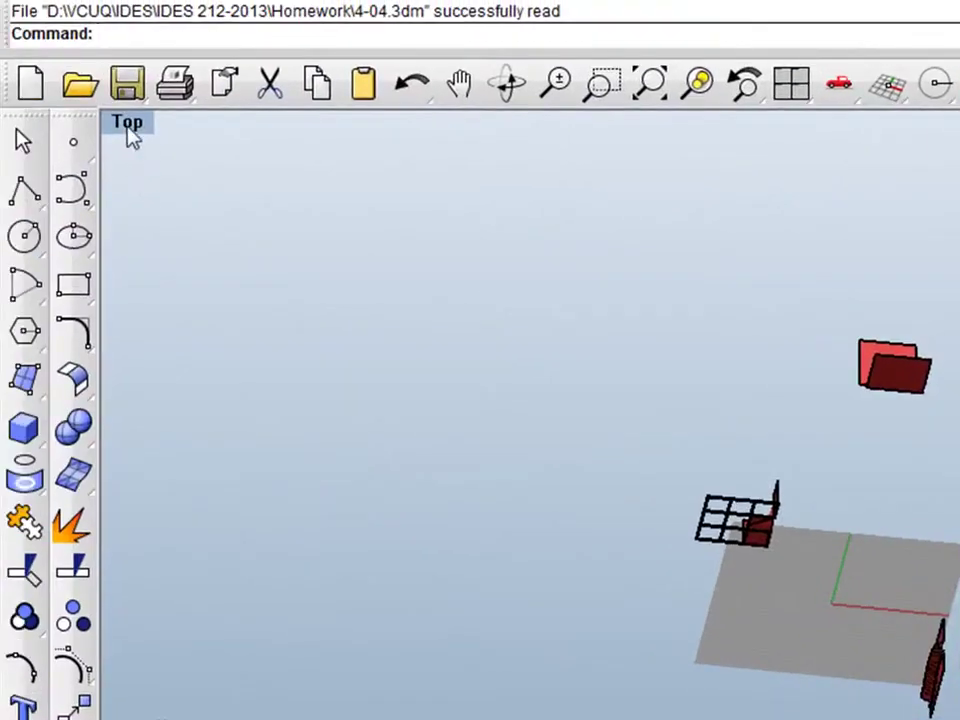
{"action": "left_click", "coordinate": [128, 124]}
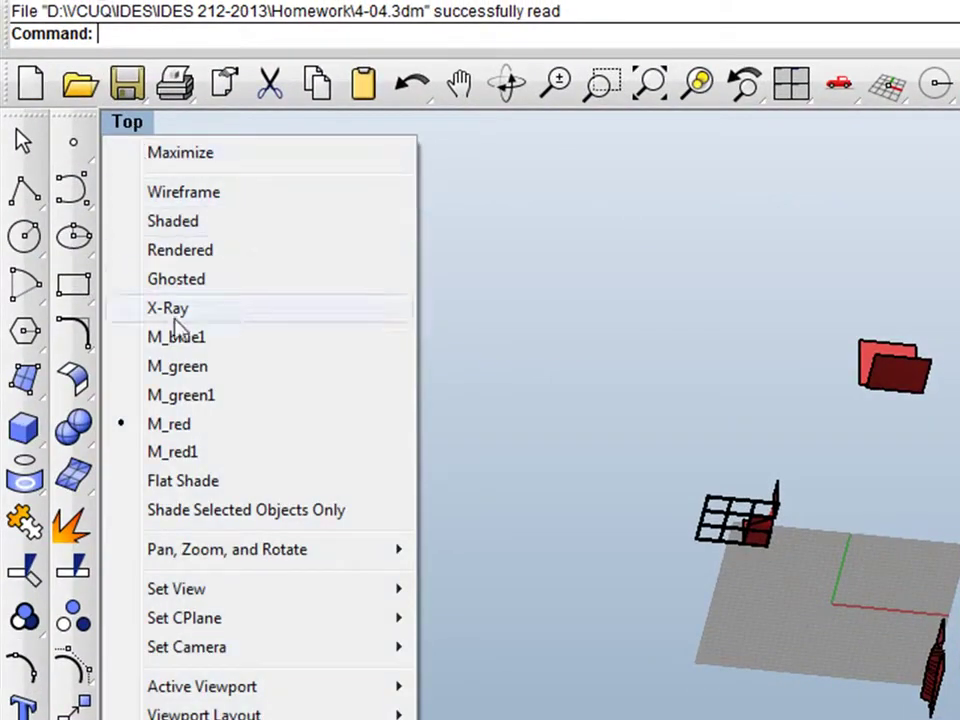
{"action": "mouse_move", "coordinate": [215, 598]}
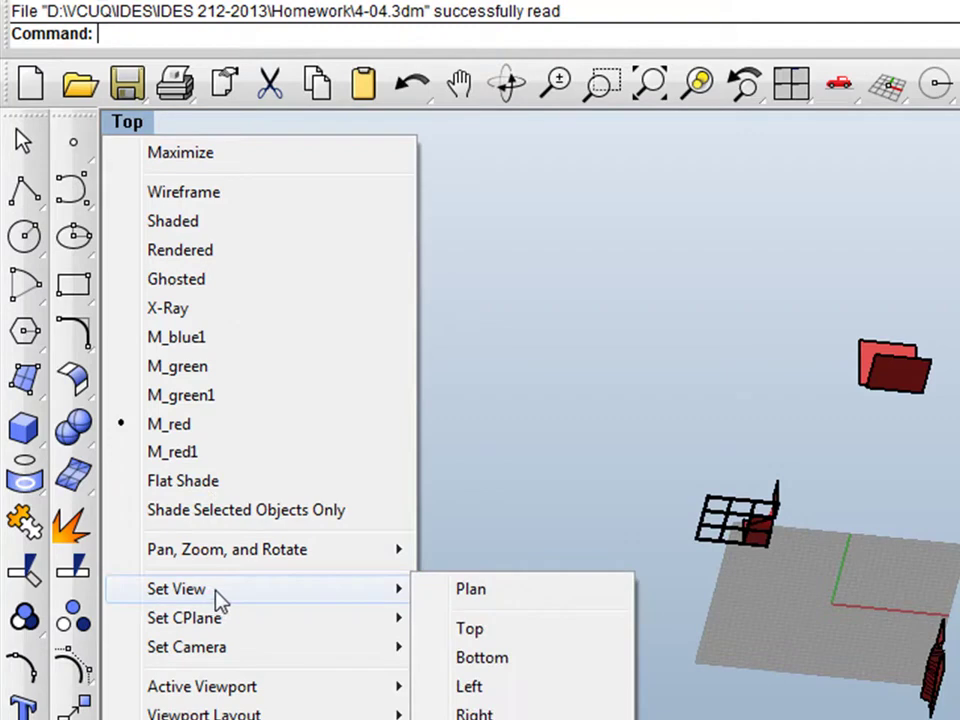
{"action": "left_click", "coordinate": [485, 630]}
{"action": "scroll", "coordinate": [542, 522], "scroll_direction": "down", "scroll_amount": 3}
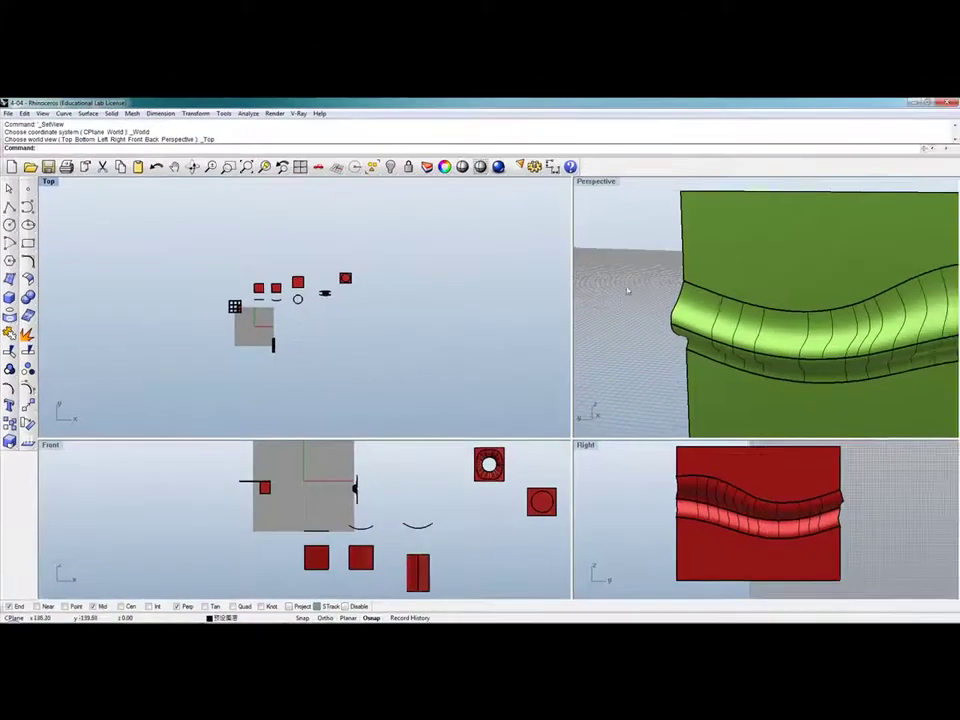
Examine the whole set of sample surfaces in the Perspective viewport from several angles, ending at the plates with the wavy band
{"action": "scroll", "coordinate": [640, 280], "scroll_direction": "down", "scroll_amount": 5}
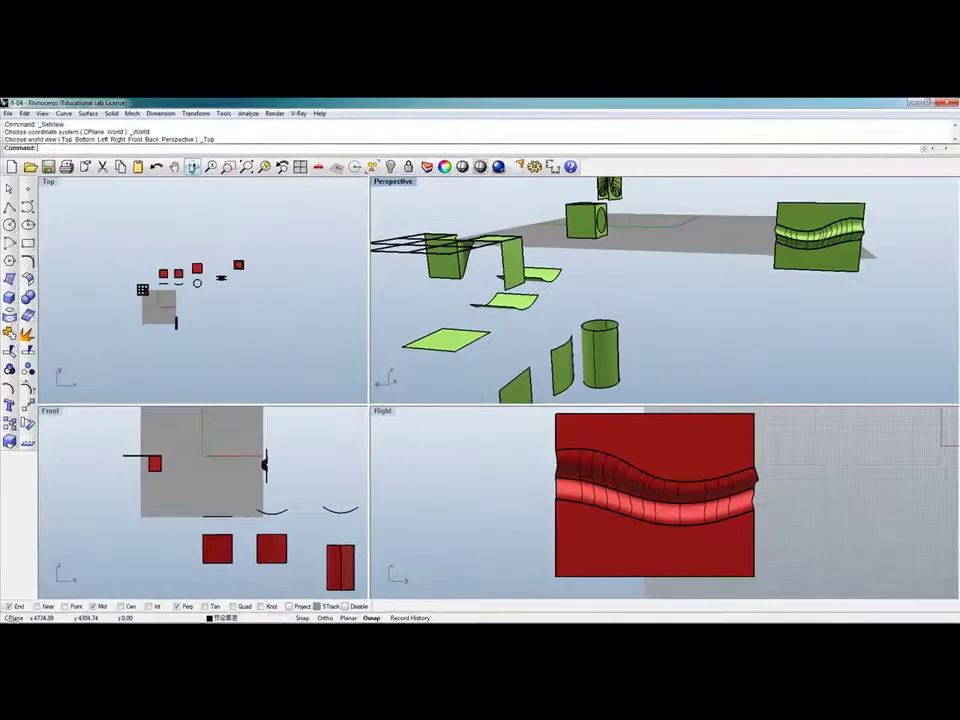
{"action": "left_click", "coordinate": [3, 79]}
{"action": "left_click_drag", "start_coordinate": [678, 306], "coordinate": [758, 385]}
{"action": "left_click_drag", "start_coordinate": [578, 322], "coordinate": [728, 318]}
{"action": "key", "text": "Escape"}
{"action": "left_click", "coordinate": [174, 167]}
{"action": "left_click_drag", "start_coordinate": [786, 274], "coordinate": [758, 290]}
{"action": "key", "text": "Escape"}
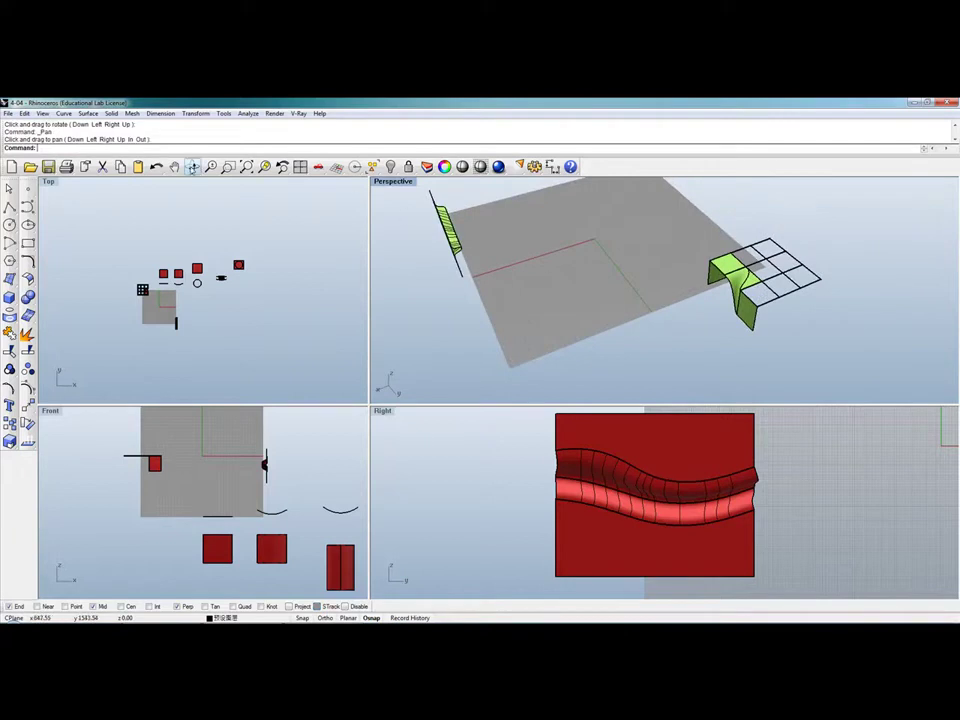
{"action": "left_click", "coordinate": [193, 167]}
{"action": "left_click_drag", "start_coordinate": [555, 332], "coordinate": [591, 288]}
{"action": "key", "text": "Escape"}
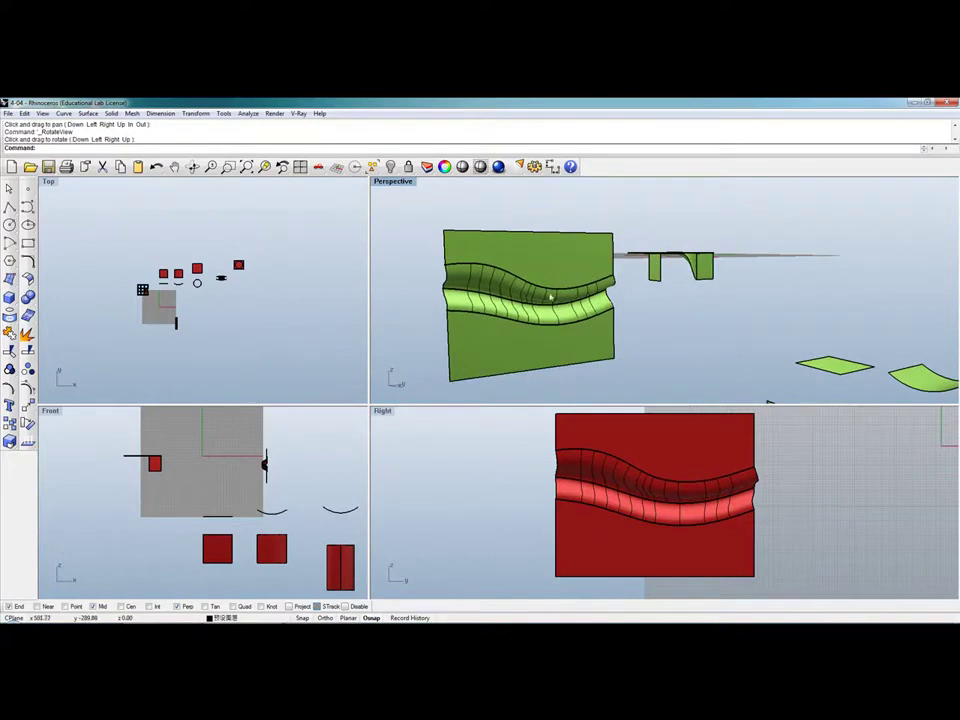
Inspect the upper and lower plates with their wavy connecting surfaces, the ring-shaped blend between two panels and the remaining samples
{"action": "left_click", "coordinate": [530, 268]}
{"action": "left_click", "coordinate": [518, 347]}
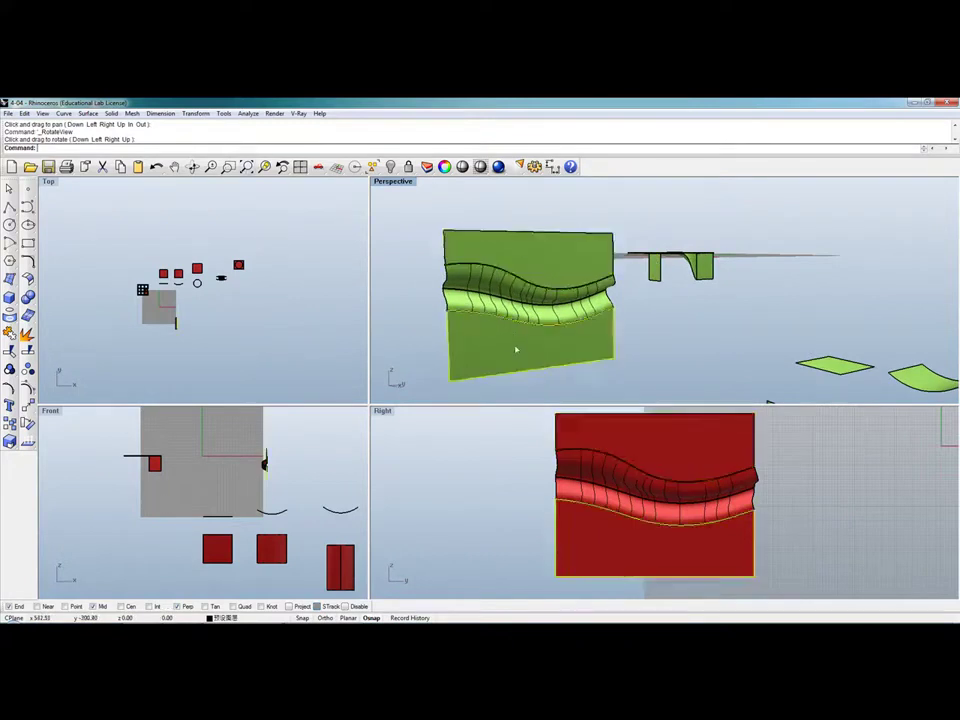
{"action": "left_click", "coordinate": [521, 283]}
{"action": "scroll", "coordinate": [477, 262], "scroll_direction": "down", "scroll_amount": 2}
{"action": "scroll", "coordinate": [477, 263], "scroll_direction": "down", "scroll_amount": 3}
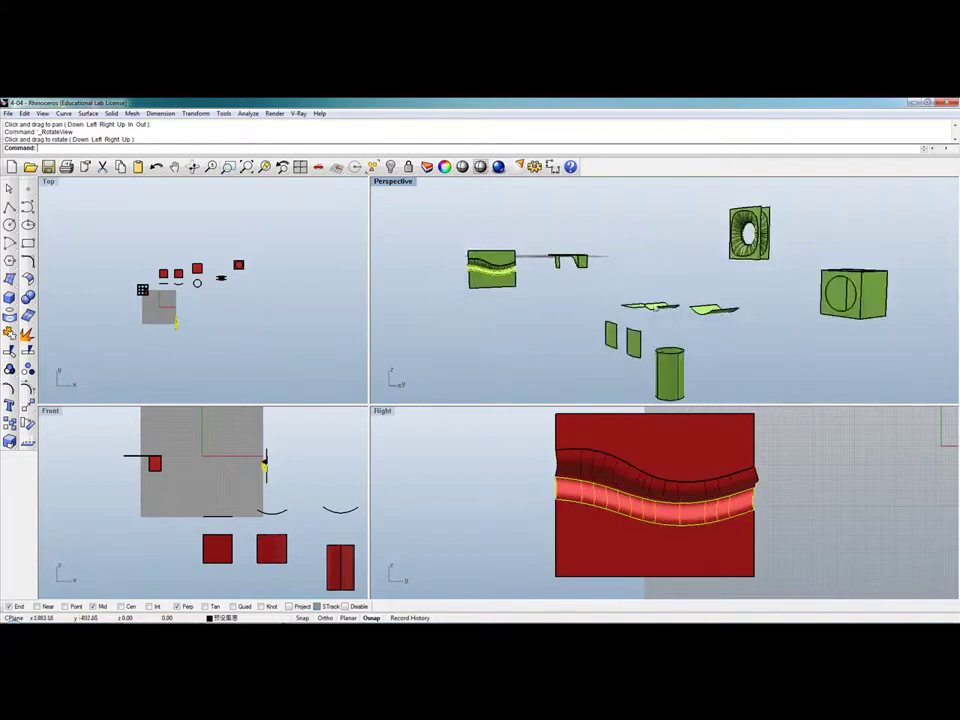
{"action": "right_click_drag", "start_coordinate": [477, 263], "coordinate": [727, 343]}
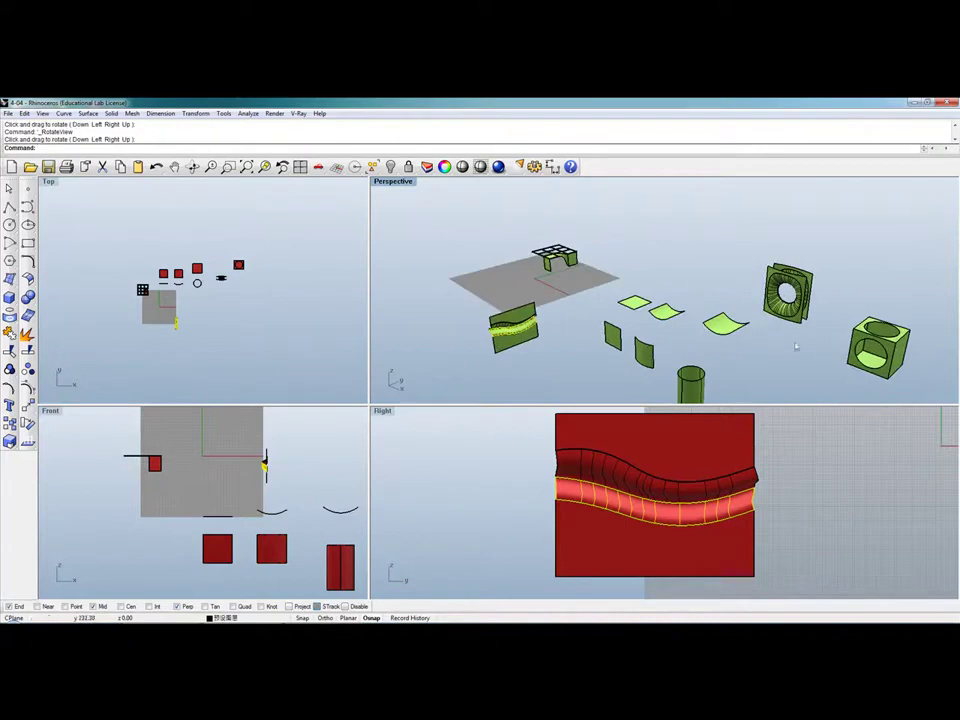
{"action": "scroll", "coordinate": [710, 298], "scroll_direction": "down", "scroll_amount": 2}
{"action": "scroll", "coordinate": [773, 298], "scroll_direction": "up", "scroll_amount": 4}
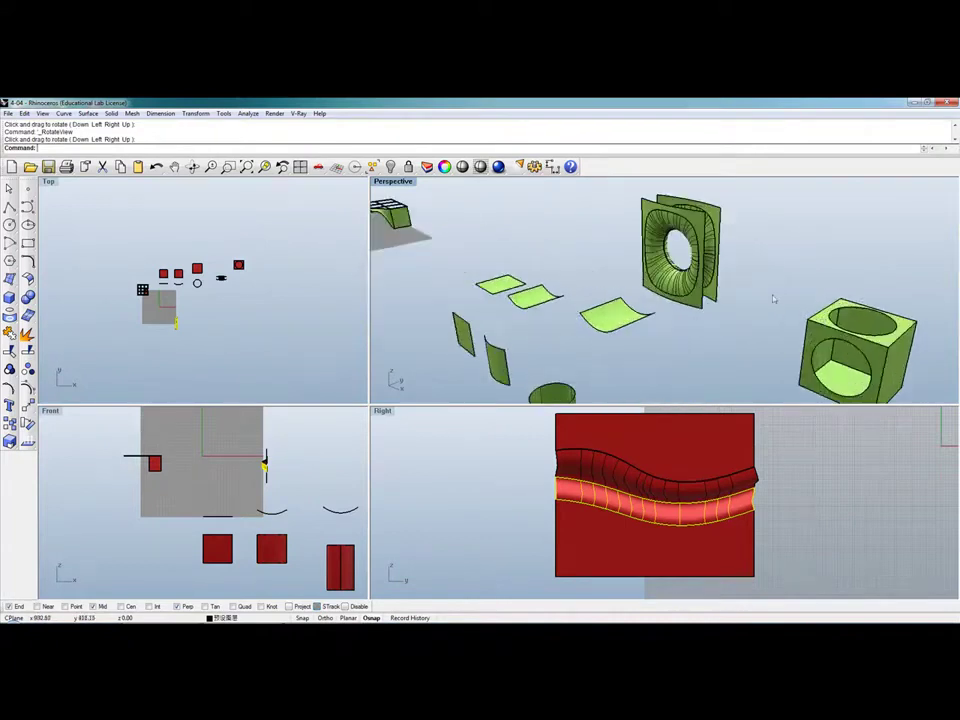
{"action": "scroll", "coordinate": [706, 295], "scroll_direction": "down", "scroll_amount": 3}
{"action": "scroll", "coordinate": [706, 295], "scroll_direction": "up", "scroll_amount": 3}
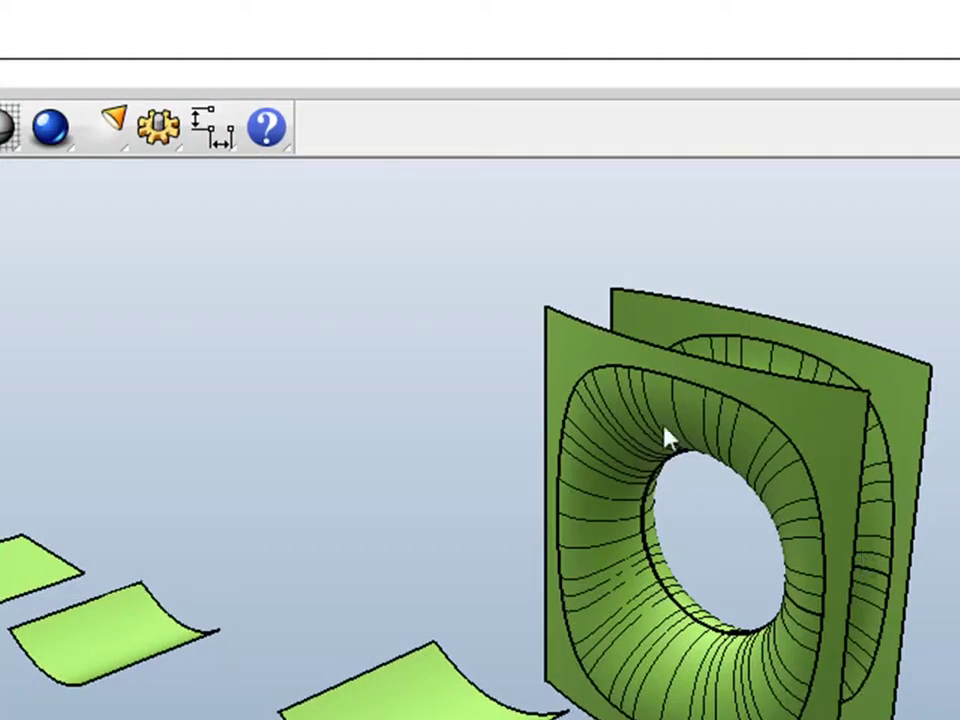
{"action": "scroll", "coordinate": [668, 437], "scroll_direction": "down", "scroll_amount": 5}
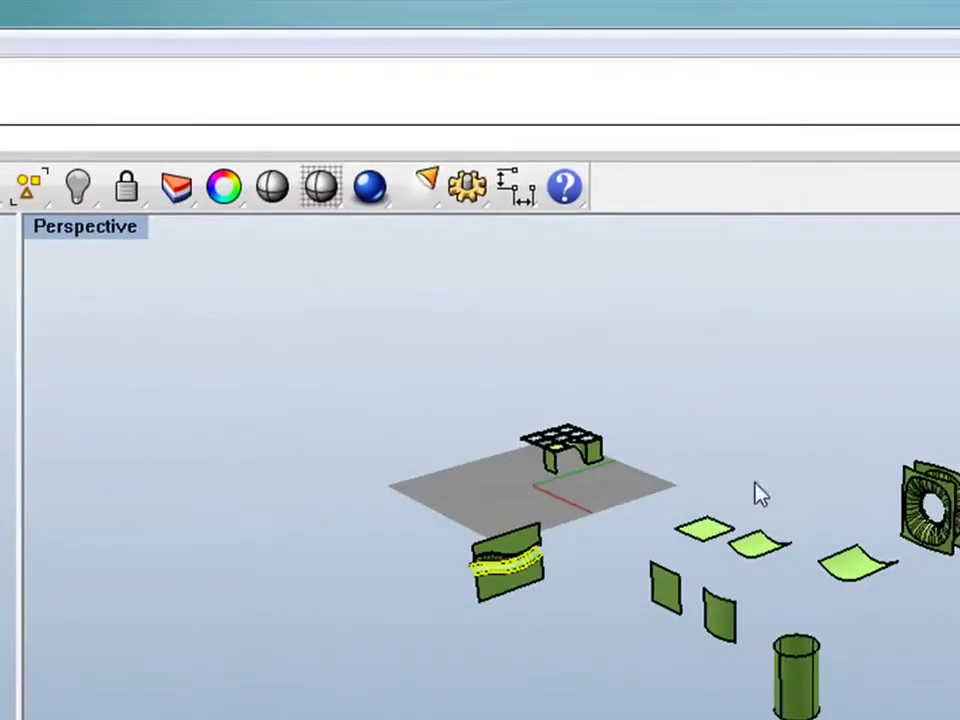
{"action": "scroll", "coordinate": [561, 439], "scroll_direction": "up", "scroll_amount": 5}
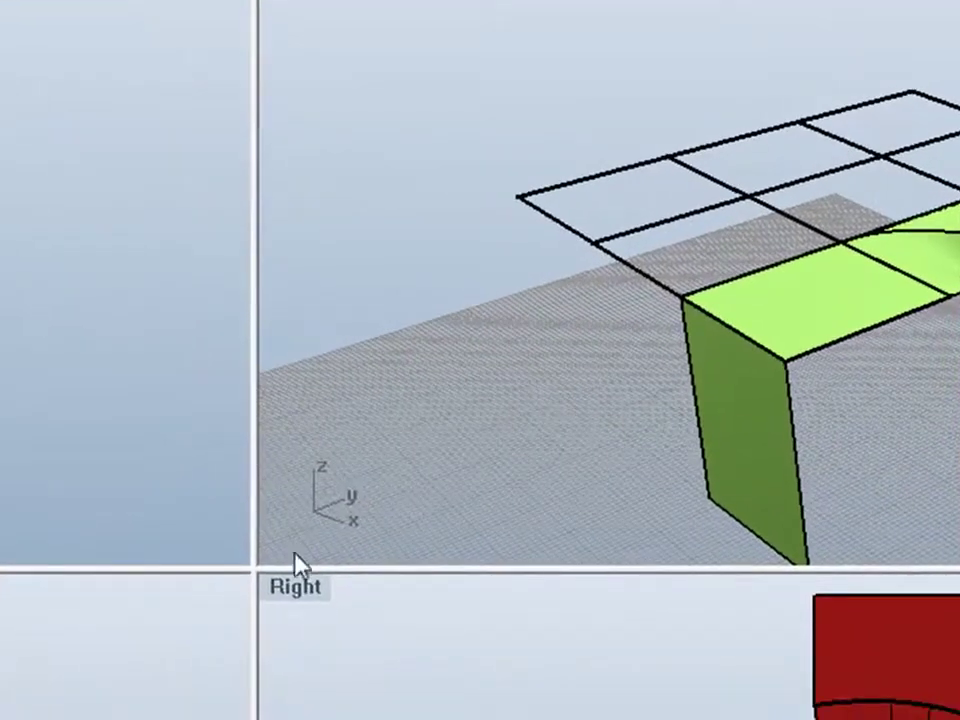
Enlarge the Perspective viewport and delete the curved transition surfaces joining the horizontal and vertical panels at the line grid
{"action": "left_click_drag", "start_coordinate": [249, 571], "coordinate": [120, 670]}
{"action": "scroll", "coordinate": [455, 343], "scroll_direction": "down", "scroll_amount": 2}
{"action": "scroll", "coordinate": [643, 489], "scroll_direction": "up", "scroll_amount": 3}
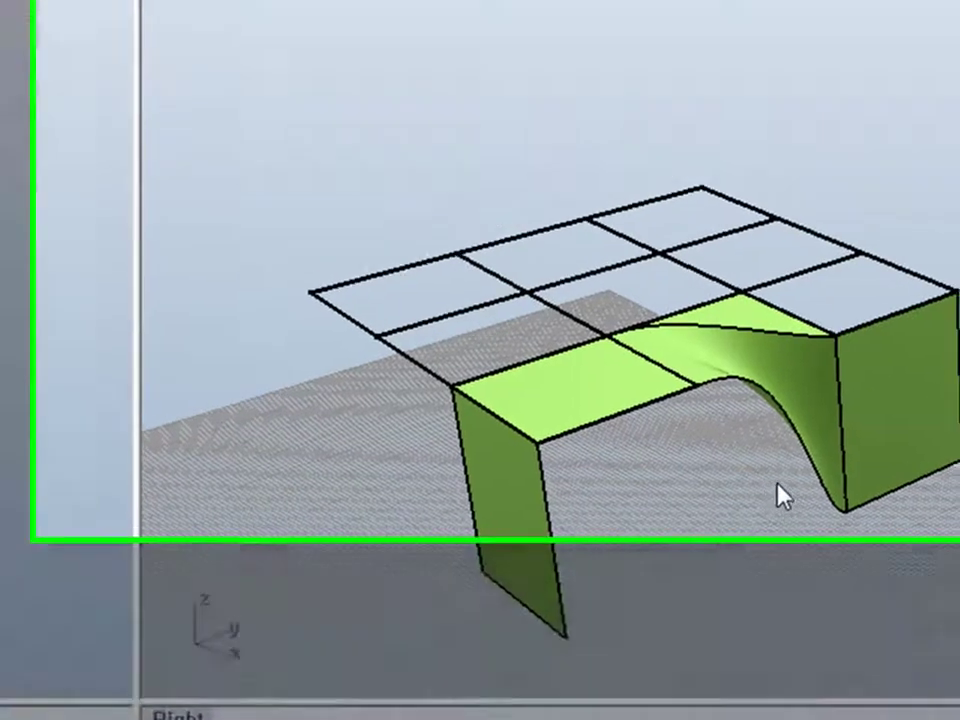
{"action": "left_click_drag", "start_coordinate": [785, 442], "coordinate": [738, 285]}
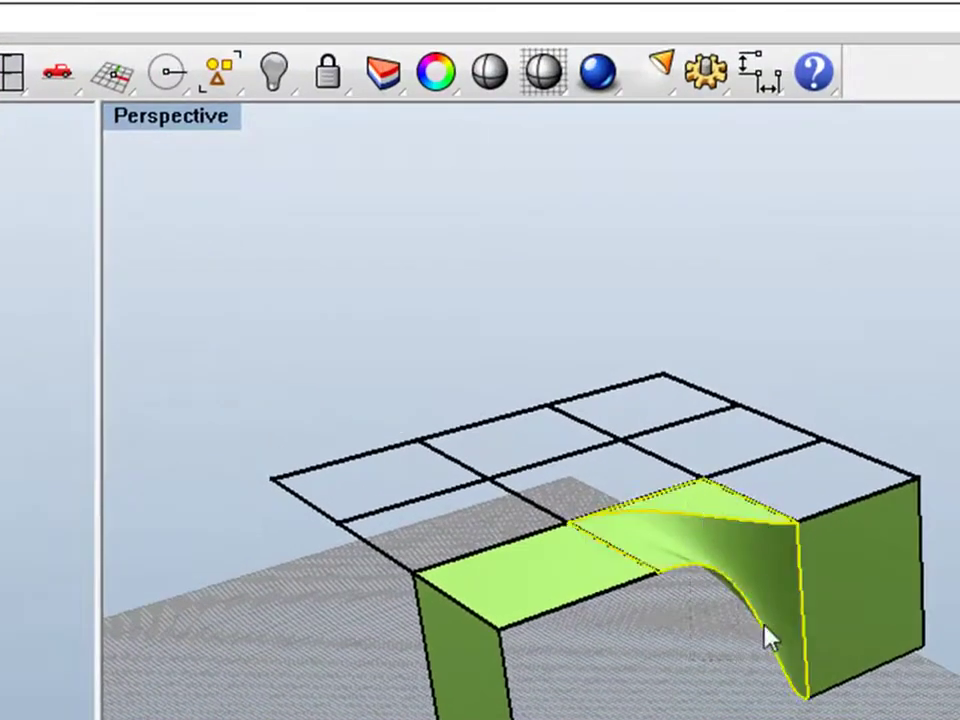
{"action": "key", "text": "Delete"}
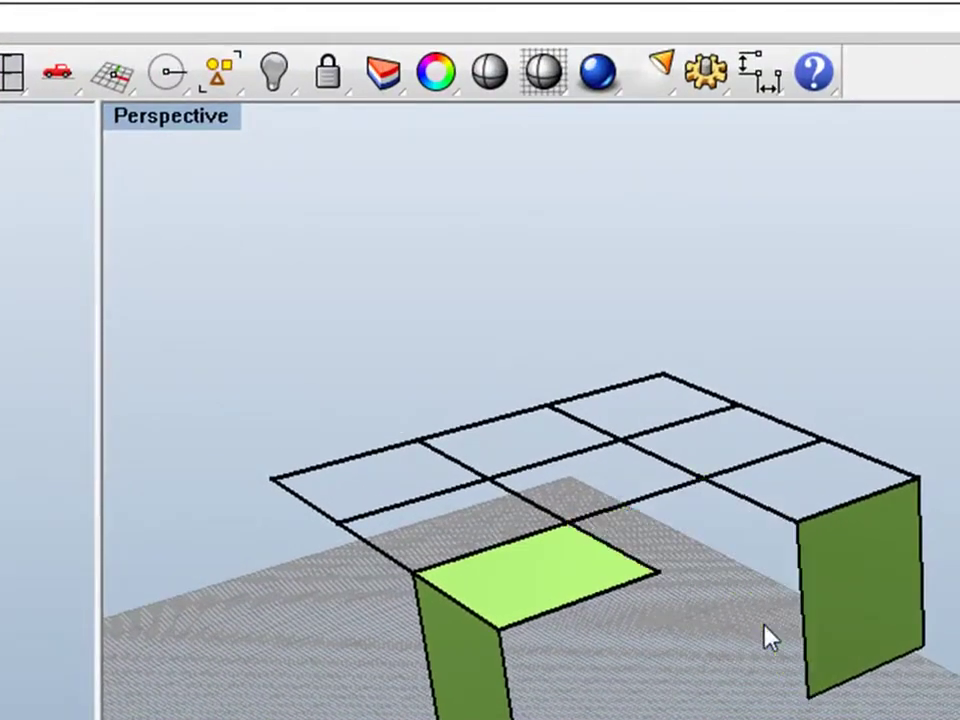
{"action": "scroll", "coordinate": [770, 640], "scroll_direction": "up", "scroll_amount": 1}
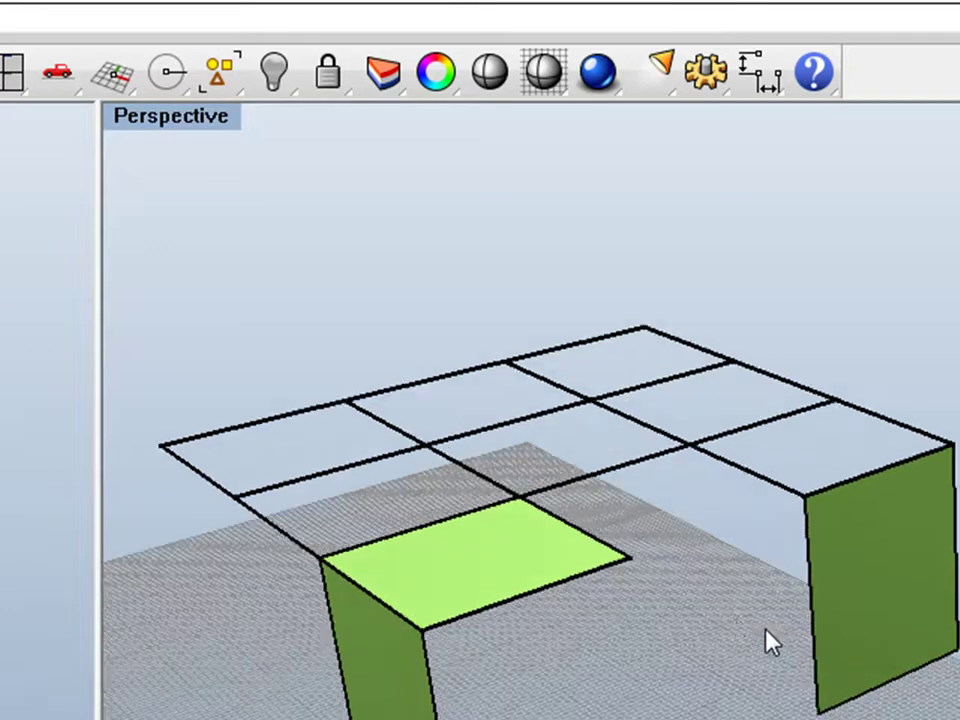
{"action": "left_click", "coordinate": [527, 548]}
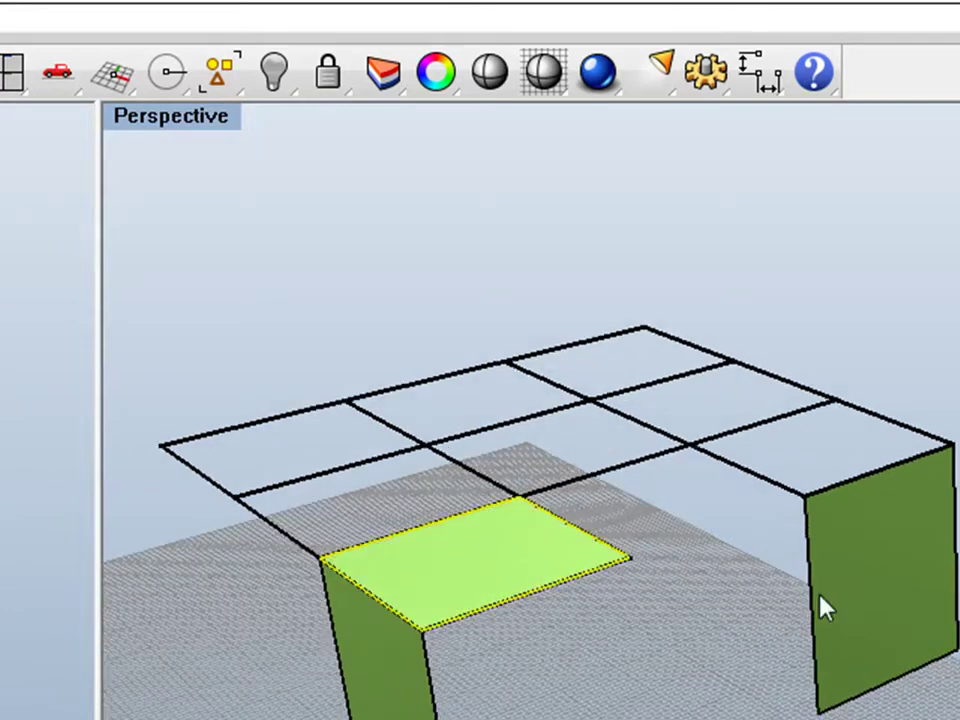
{"action": "left_click", "coordinate": [866, 599]}
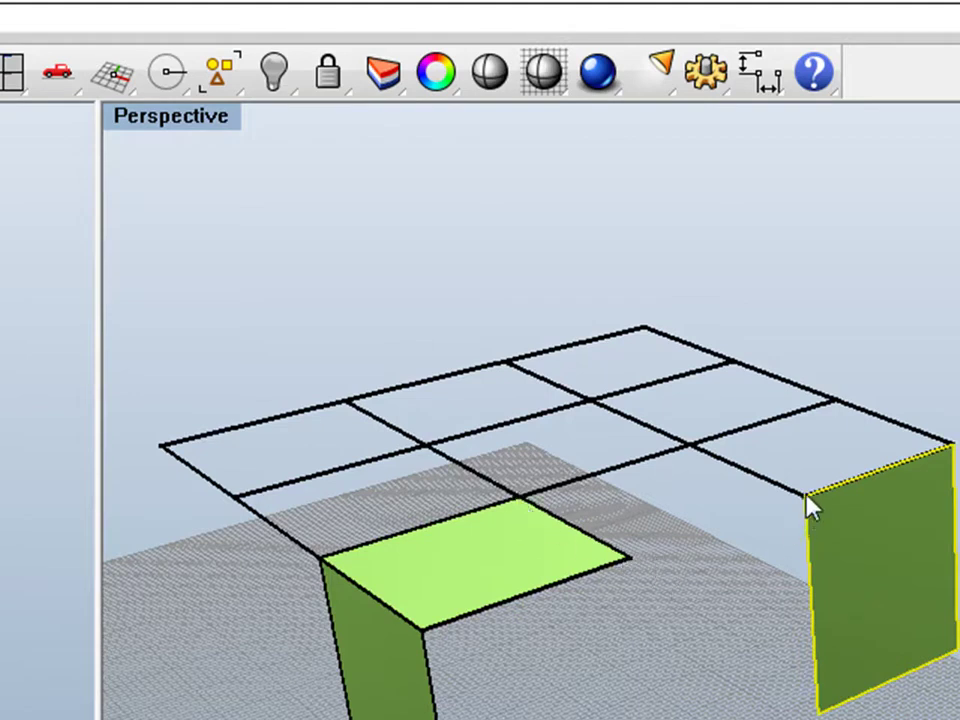
{"action": "left_click", "coordinate": [745, 683]}
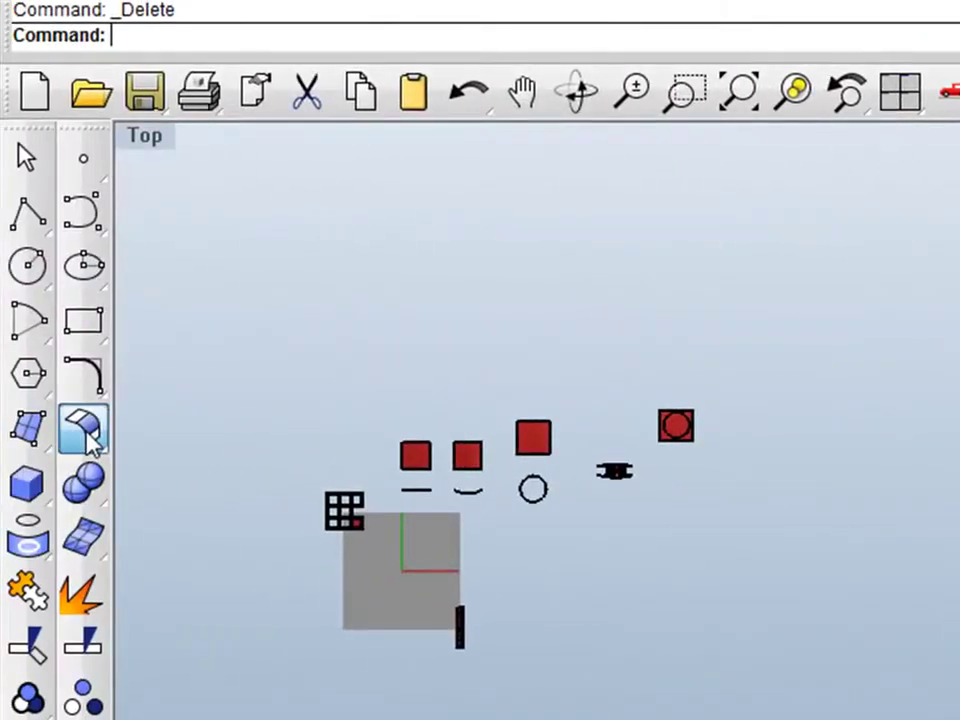
Start a Blend Surface from the horizontal panel's open edge to the facing vertical edge of the side panel
{"action": "left_click", "coordinate": [82, 430]}
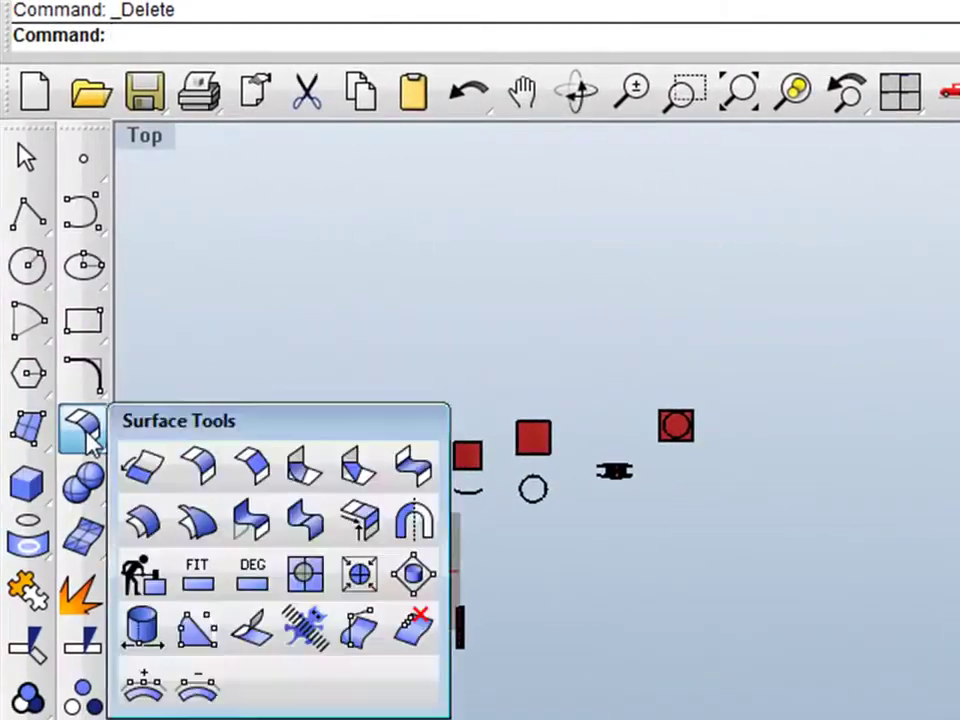
{"action": "left_click_drag", "start_coordinate": [258, 428], "coordinate": [716, 297]}
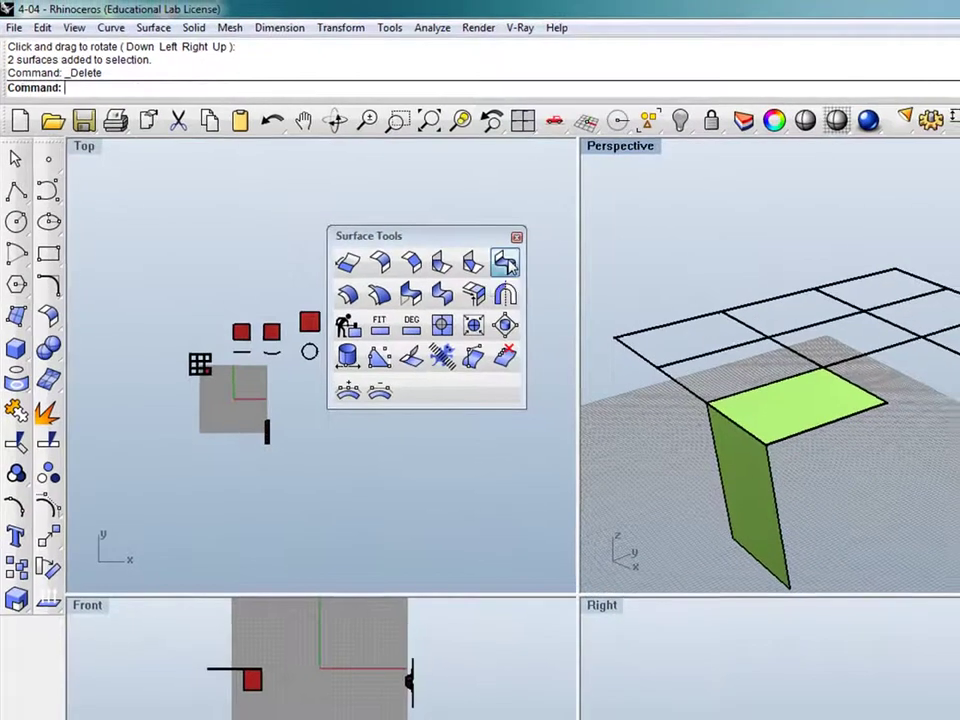
{"action": "left_click", "coordinate": [875, 343]}
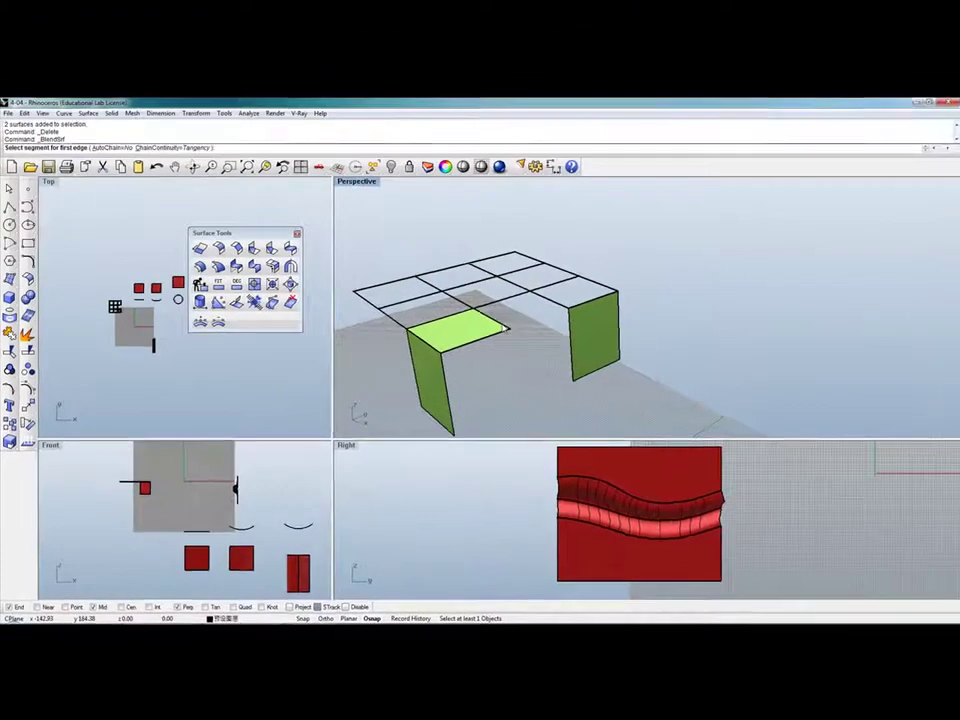
{"action": "left_click", "coordinate": [877, 402]}
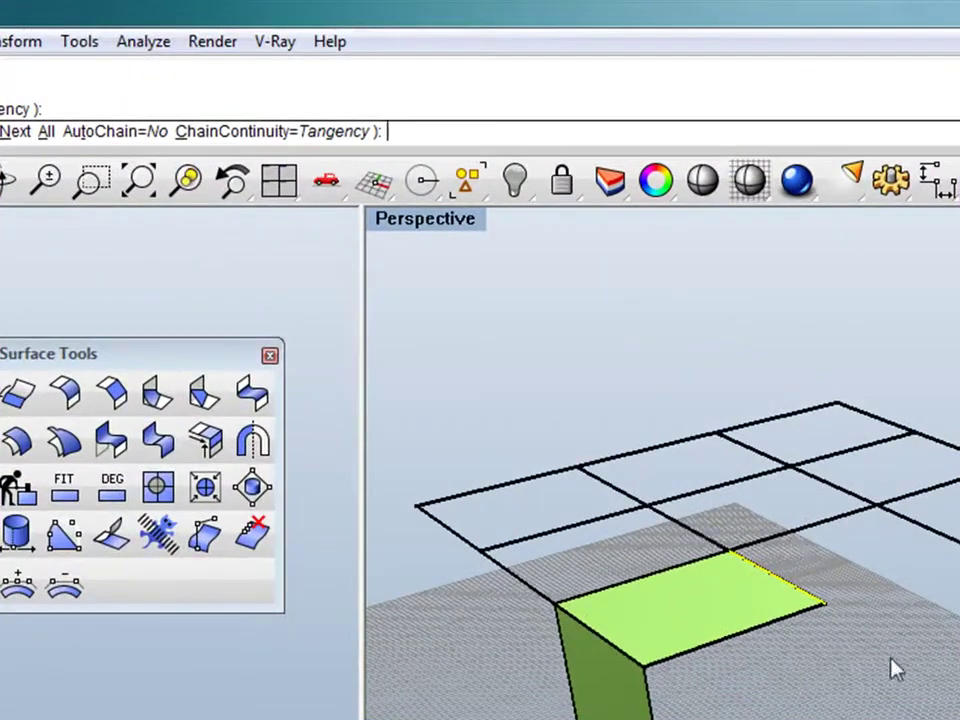
{"action": "key", "text": "Return"}
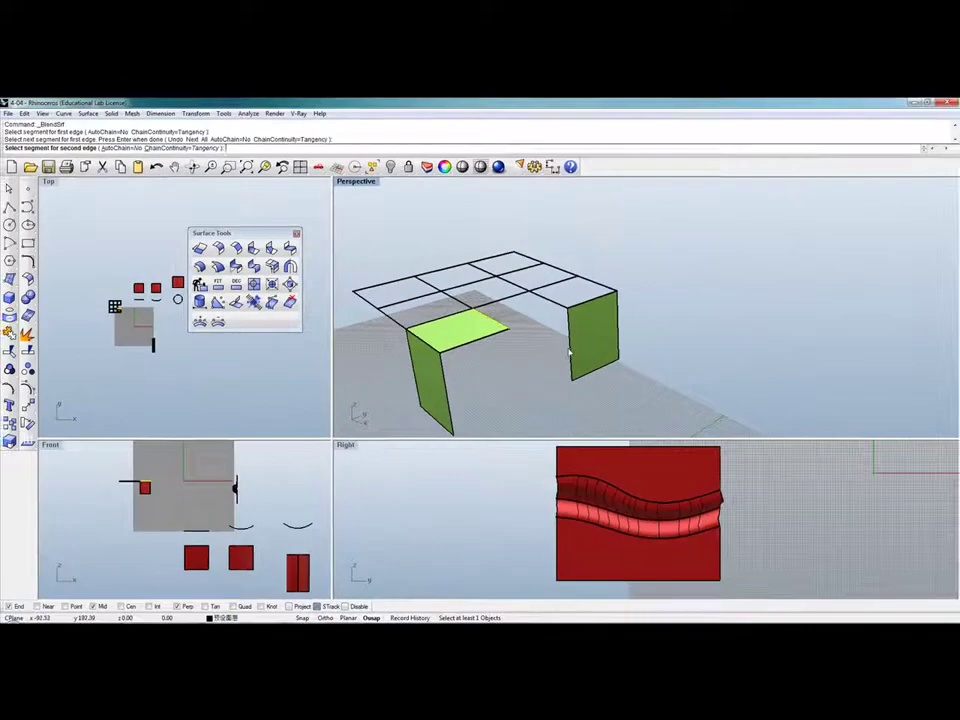
{"action": "left_click", "coordinate": [571, 352]}
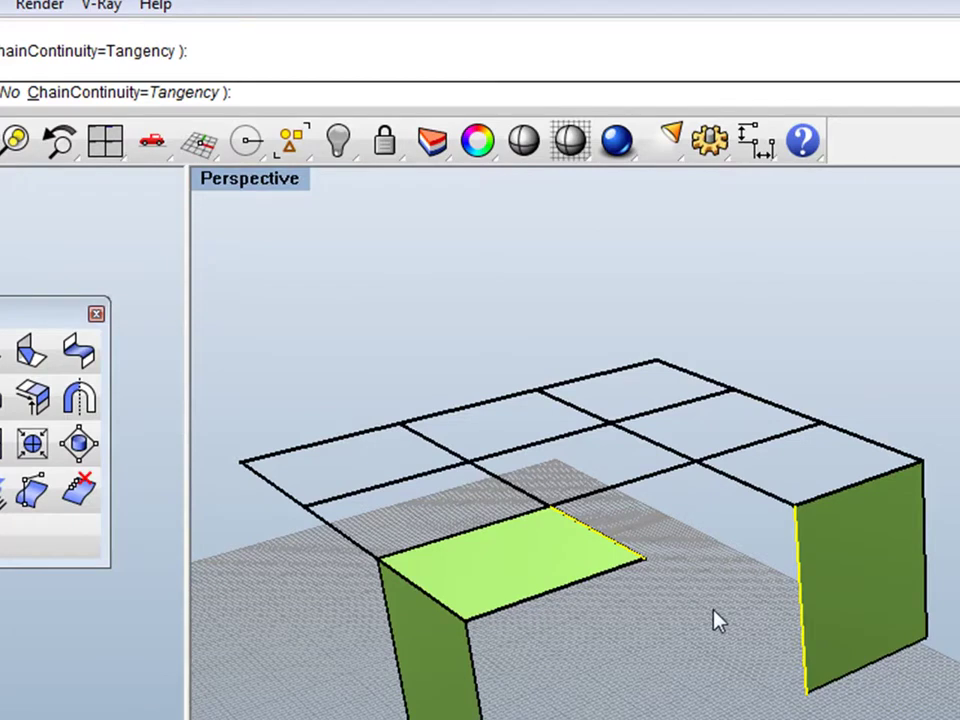
{"action": "key", "text": "Return"}
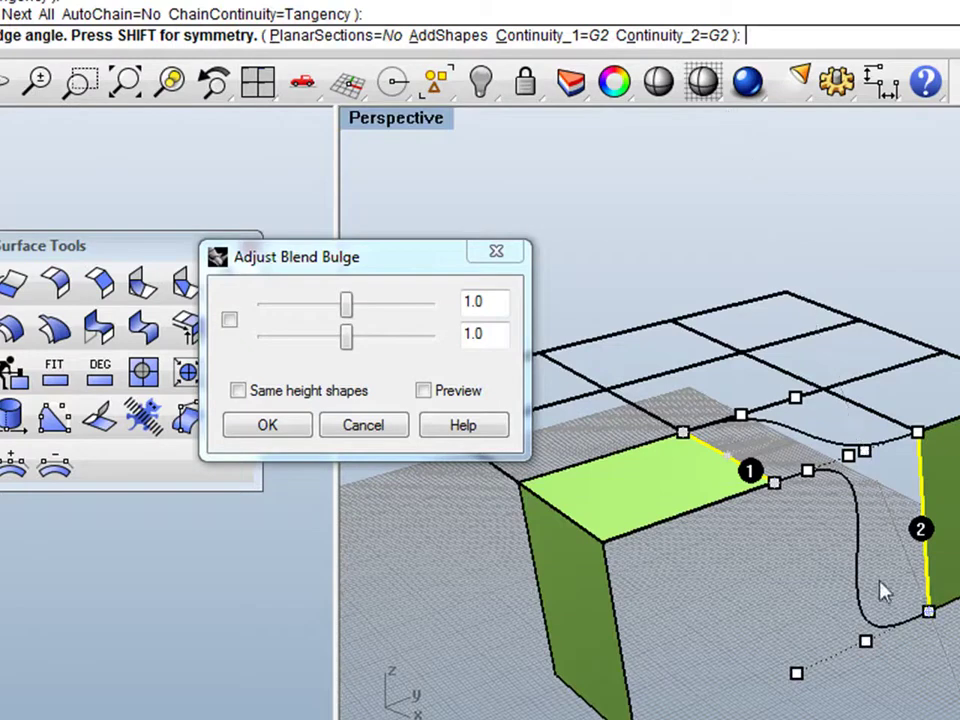
Set the blend's first bulge to 0.92, reduce its second bulge and create the blend surface between the two panels
{"action": "left_click_drag", "start_coordinate": [336, 268], "coordinate": [391, 355]}
{"action": "left_click", "coordinate": [405, 355]}
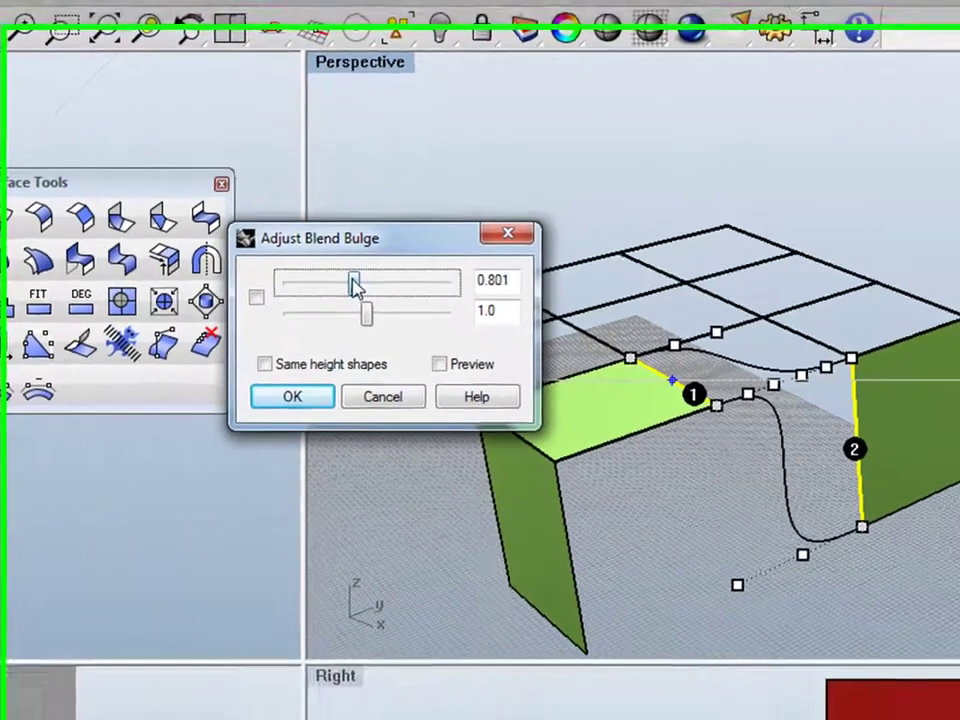
{"action": "mouse_move", "coordinate": [355, 285]}
{"action": "left_mouse_down"}
{"action": "mouse_move", "coordinate": [363, 283]}
{"action": "mouse_move", "coordinate": [354, 273]}
{"action": "mouse_move", "coordinate": [326, 276]}
{"action": "mouse_move", "coordinate": [360, 273]}
{"action": "mouse_move", "coordinate": [320, 277]}
{"action": "mouse_move", "coordinate": [338, 274]}
{"action": "left_mouse_up"}
{"action": "left_click", "coordinate": [370, 316]}
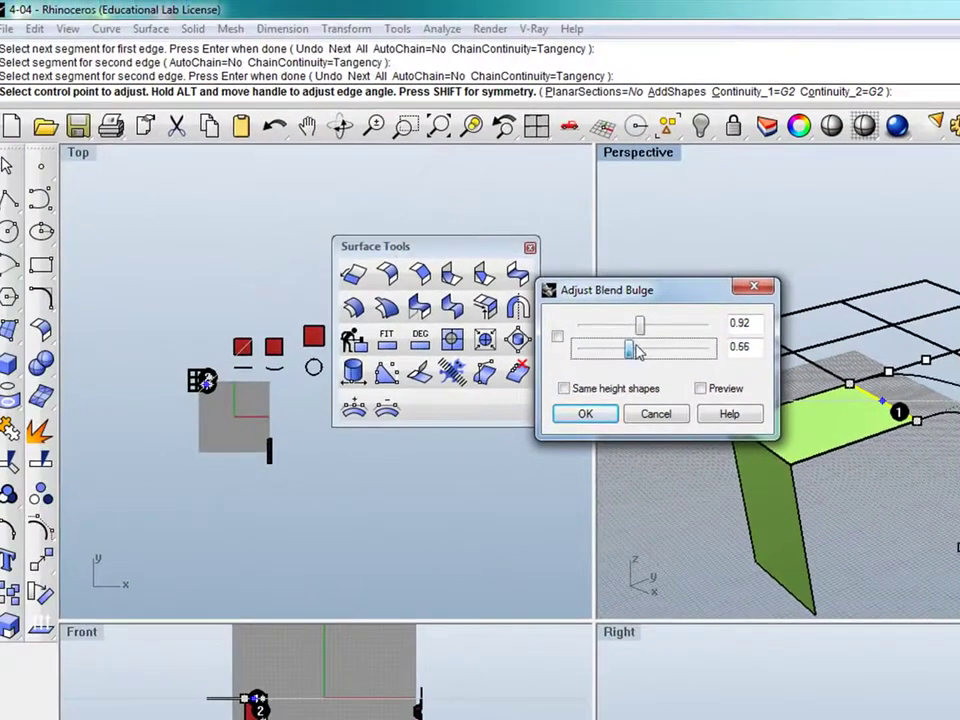
{"action": "left_click_drag", "start_coordinate": [638, 350], "coordinate": [620, 358]}
{"action": "left_click", "coordinate": [585, 414]}
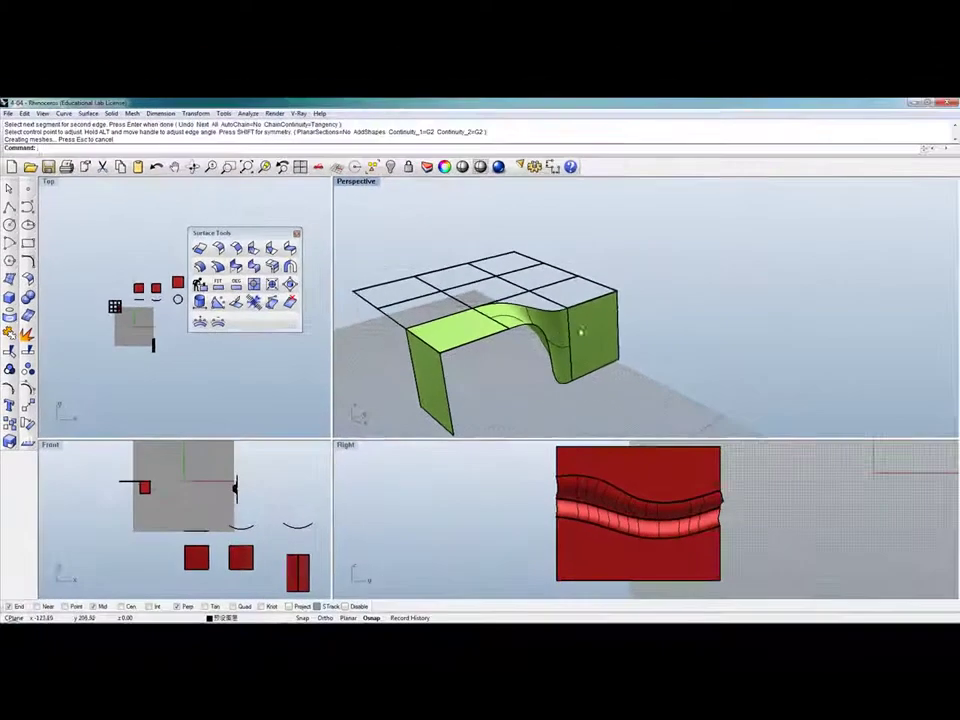
{"action": "scroll", "coordinate": [549, 326], "scroll_direction": "up", "scroll_amount": 5}
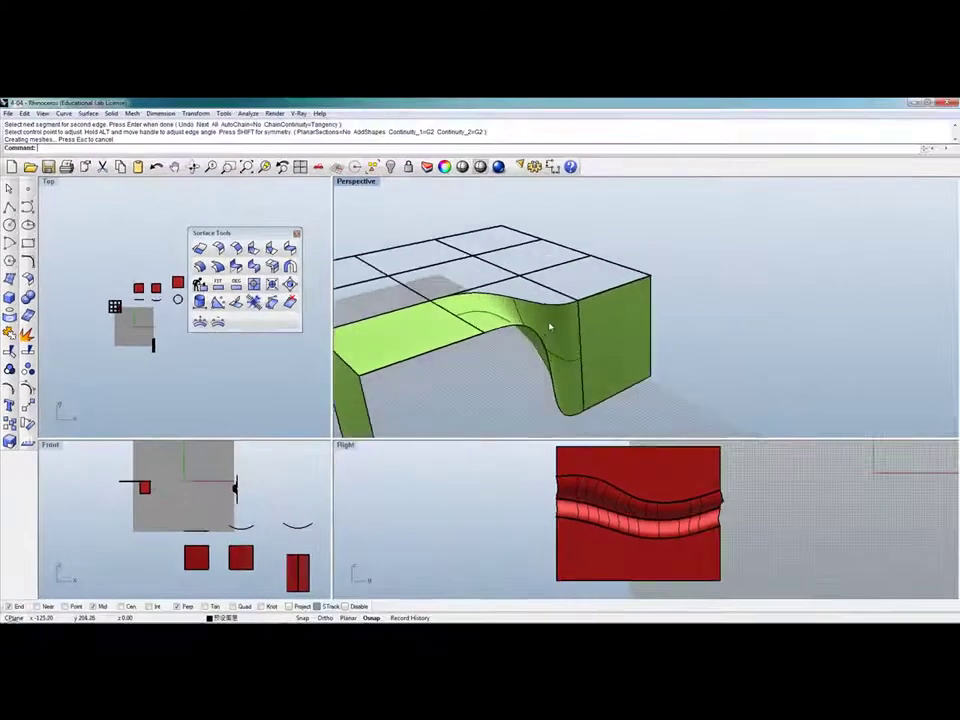
Delete the blend surface between the horizontal panel and the vertical side panel
{"action": "scroll", "coordinate": [549, 326], "scroll_direction": "down", "scroll_amount": 3}
{"action": "right_click_drag", "start_coordinate": [484, 279], "coordinate": [533, 321]}
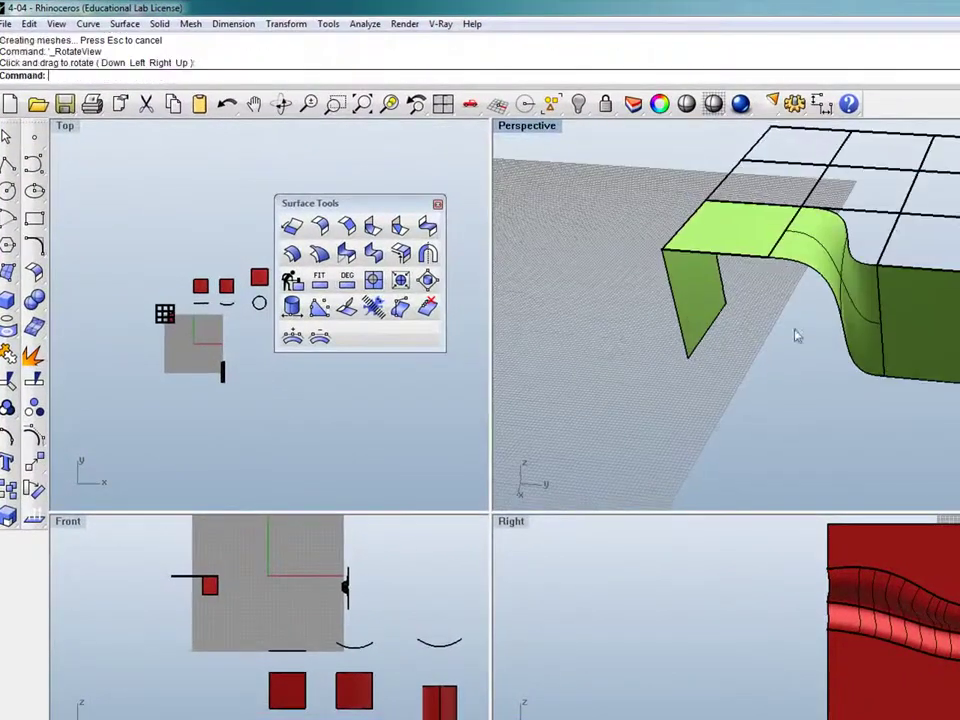
{"action": "right_click_drag", "start_coordinate": [840, 292], "coordinate": [914, 243]}
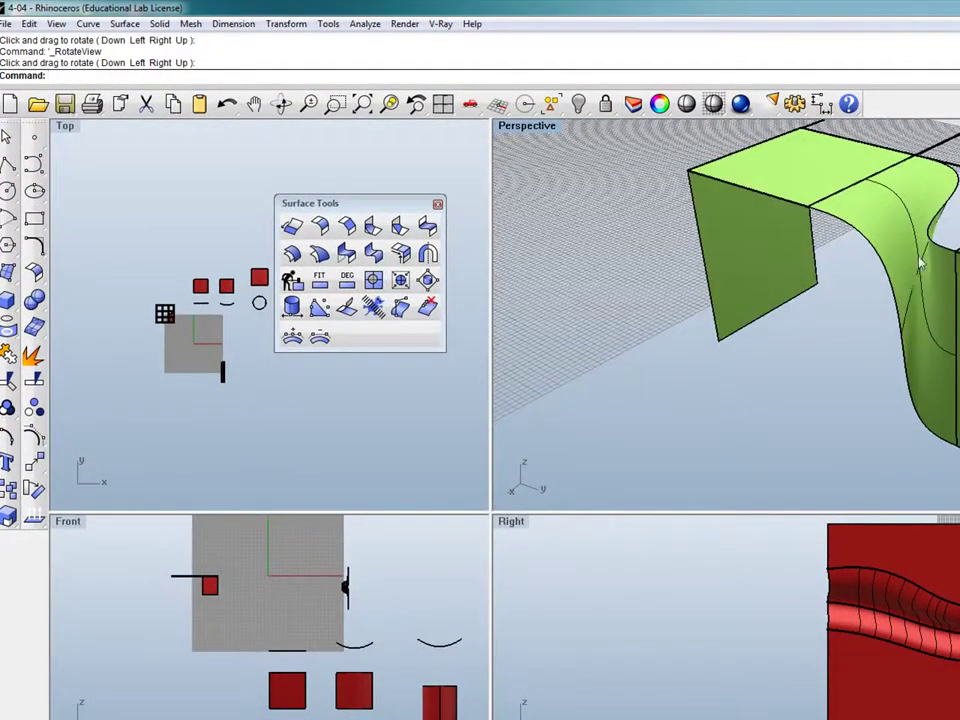
{"action": "left_click", "coordinate": [870, 240]}
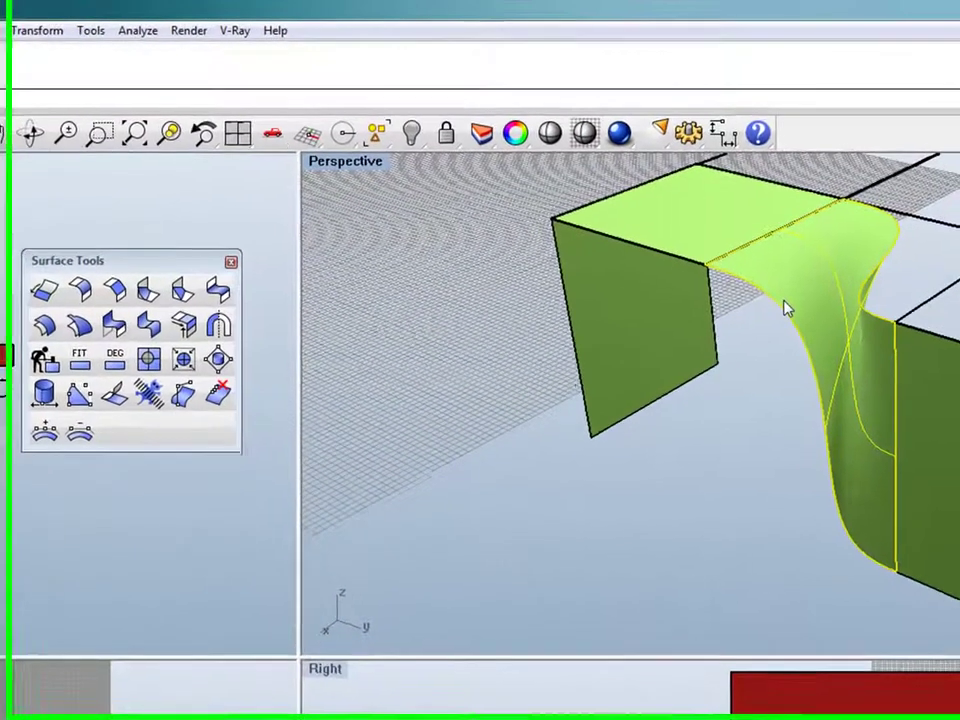
{"action": "key", "text": "Delete"}
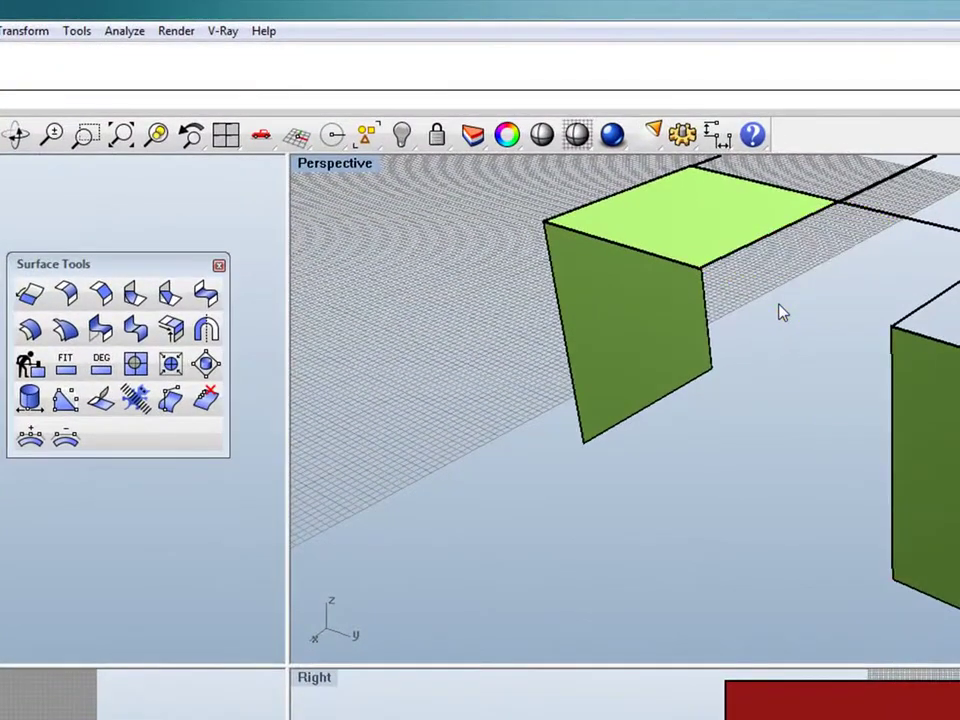
Create a Blend Surface from the horizontal panel's open edge to the side panel's facing vertical edge, keeping both bulges at 1.0 and G2 continuity
{"action": "left_click", "coordinate": [206, 292]}
{"action": "left_click", "coordinate": [745, 258]}
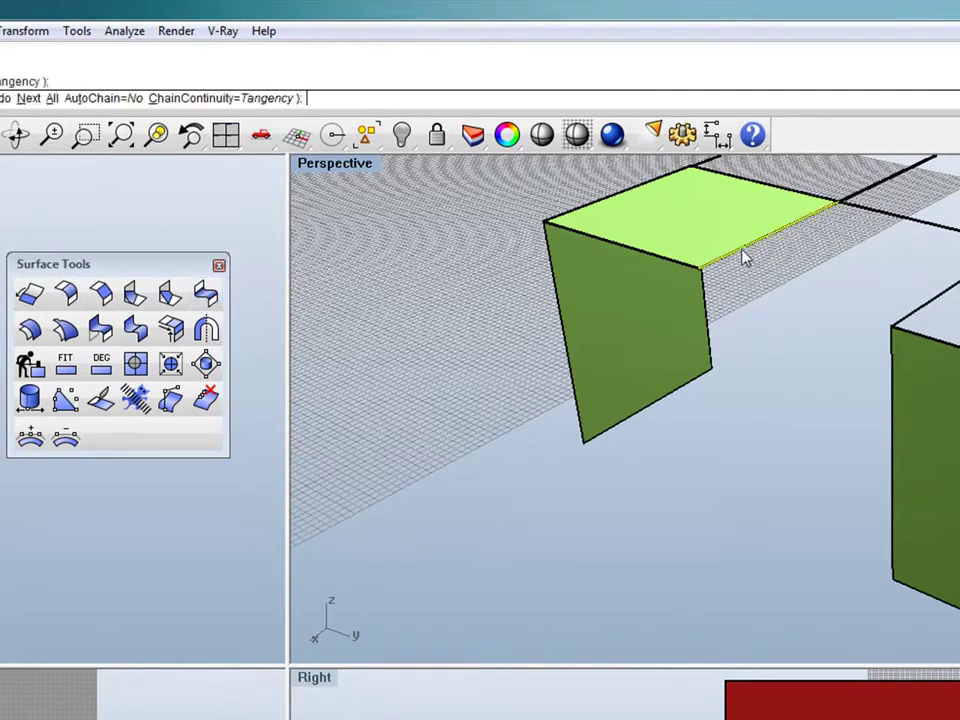
{"action": "key", "text": "Return"}
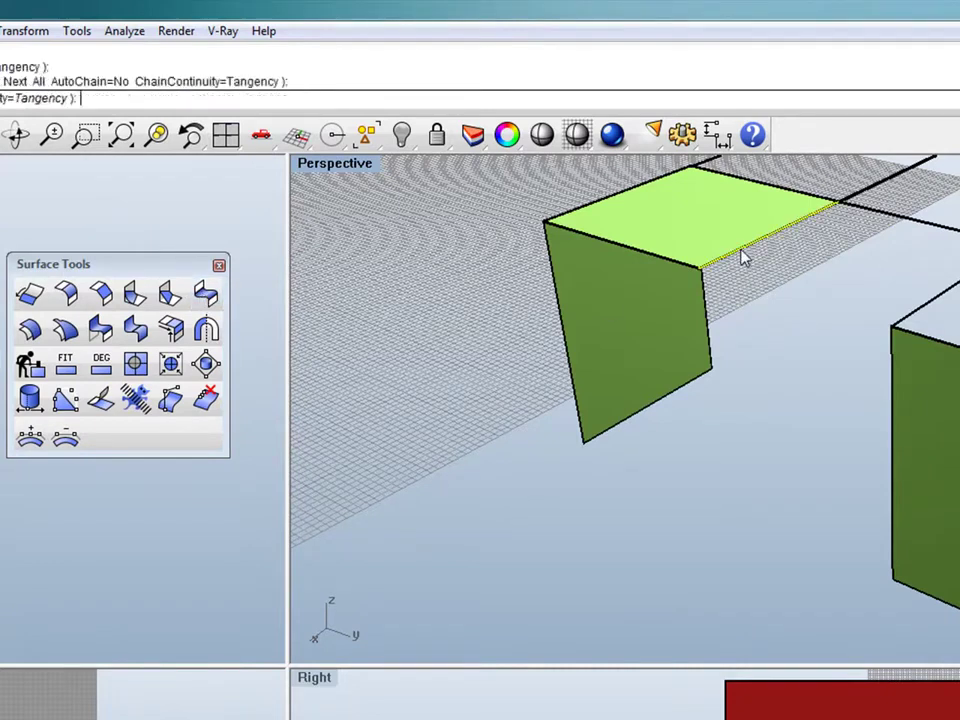
{"action": "left_click", "coordinate": [893, 422]}
{"action": "key", "text": "Return"}
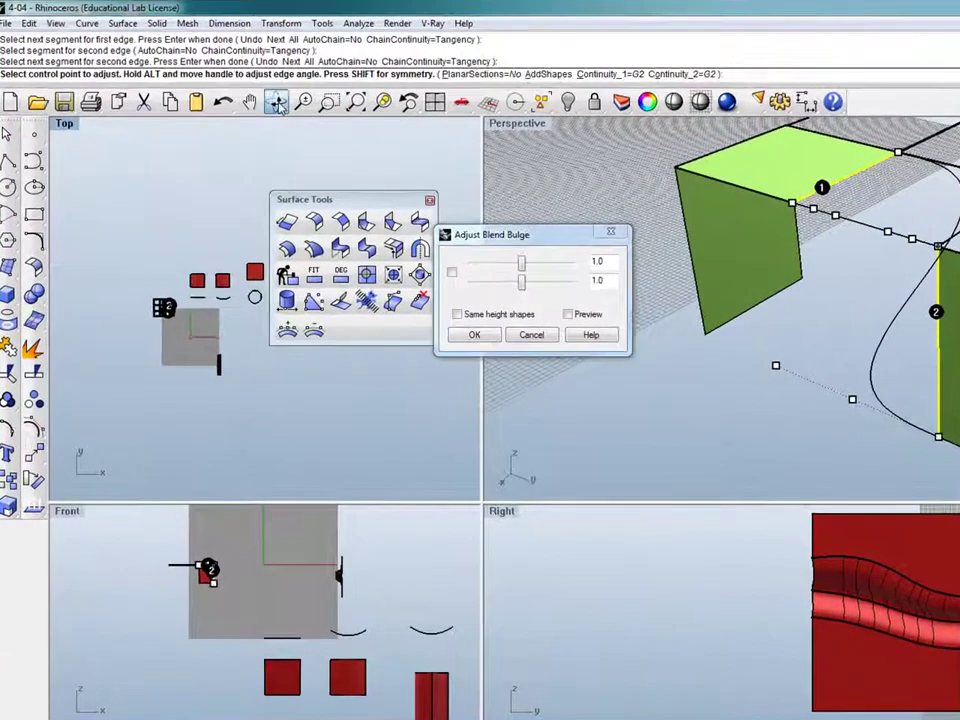
{"action": "left_click", "coordinate": [277, 104]}
{"action": "left_click_drag", "start_coordinate": [804, 306], "coordinate": [868, 297]}
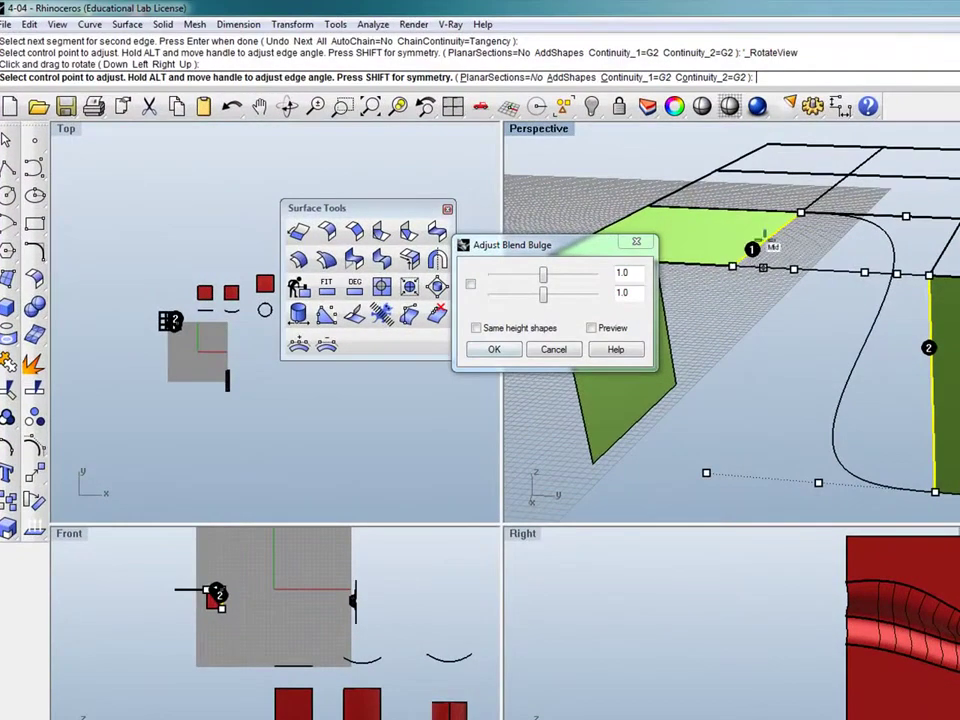
{"action": "left_click", "coordinate": [494, 349]}
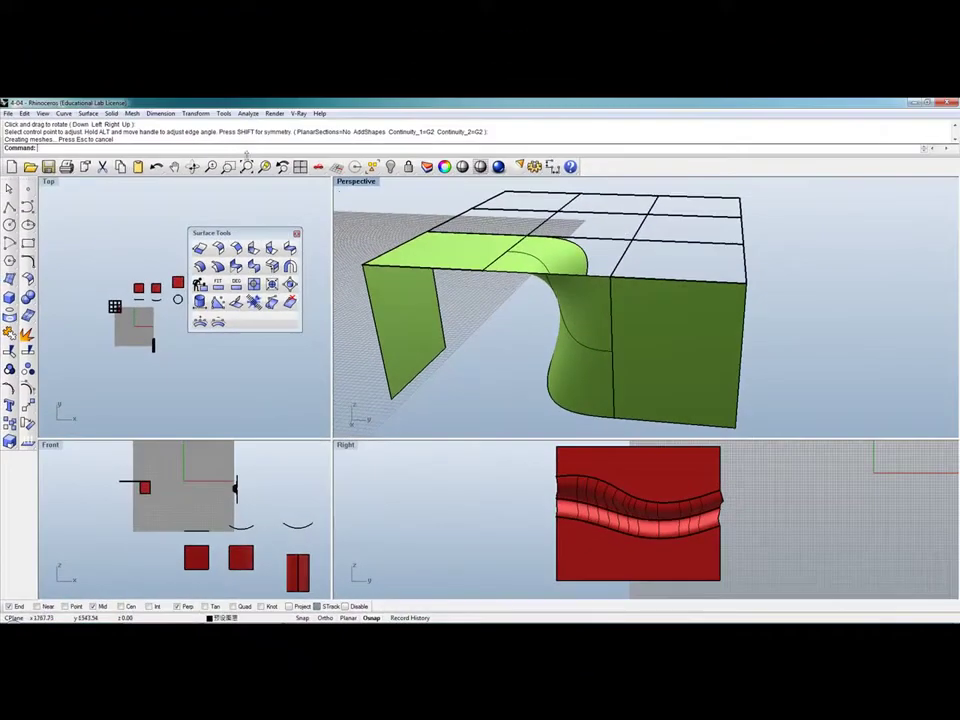
{"action": "right_click_drag", "start_coordinate": [440, 320], "coordinate": [490, 252]}
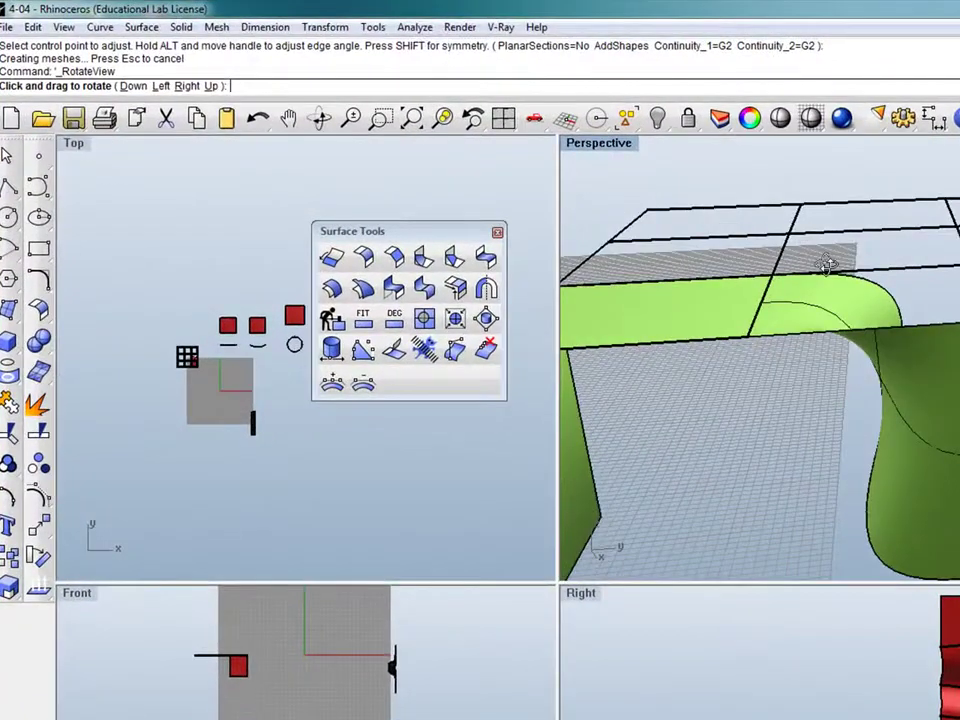